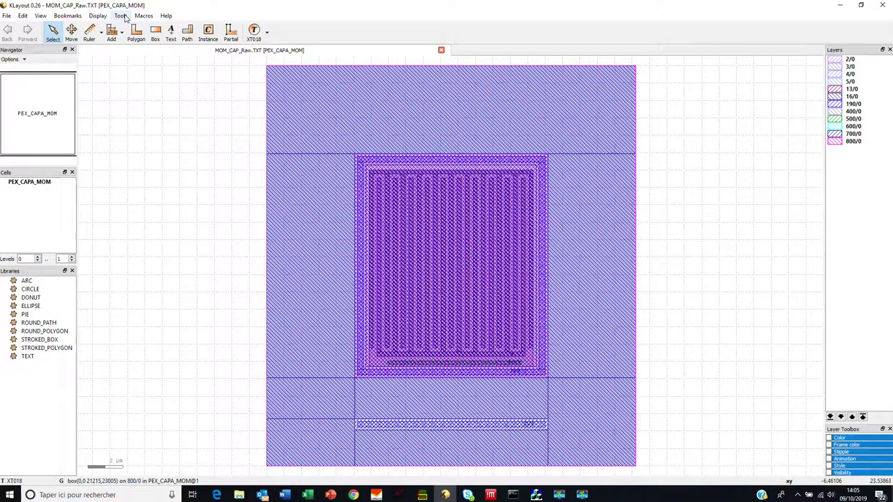
# - Open the XT018 layer stack setup and add a connection from conductor 13/0 through via 500/0 to conductor 16/0
pyautogui.click(123, 17)
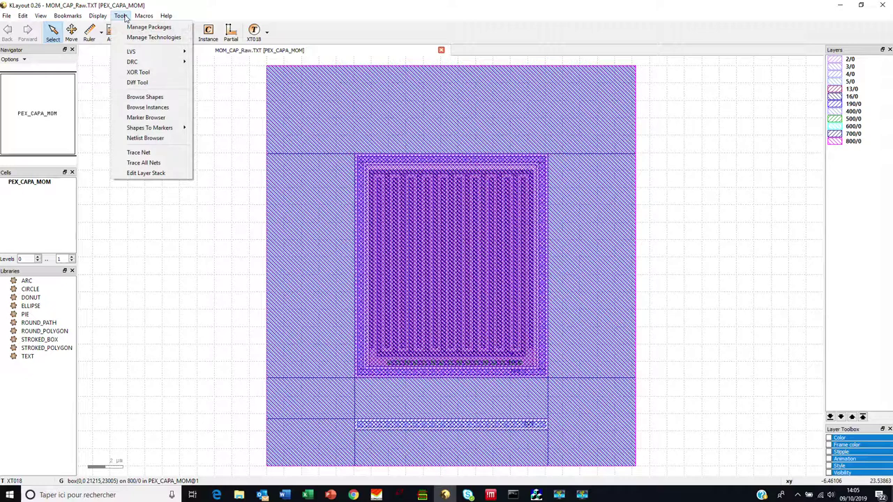
pyautogui.click(134, 175)
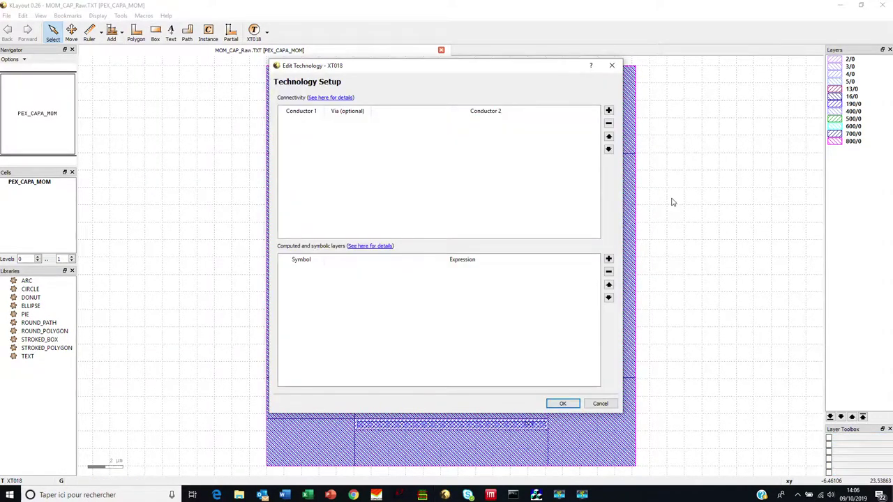
pyautogui.moveTo(517, 69); pyautogui.dragTo(299, 73)
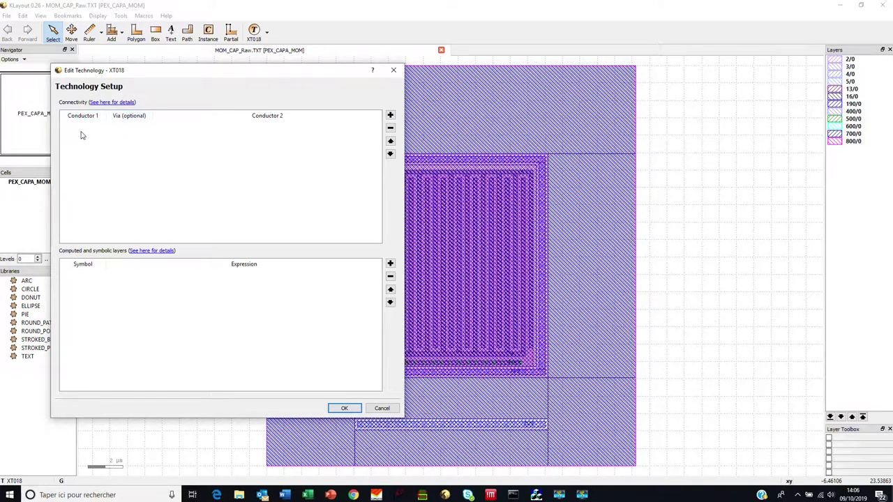
pyautogui.click(390, 114)
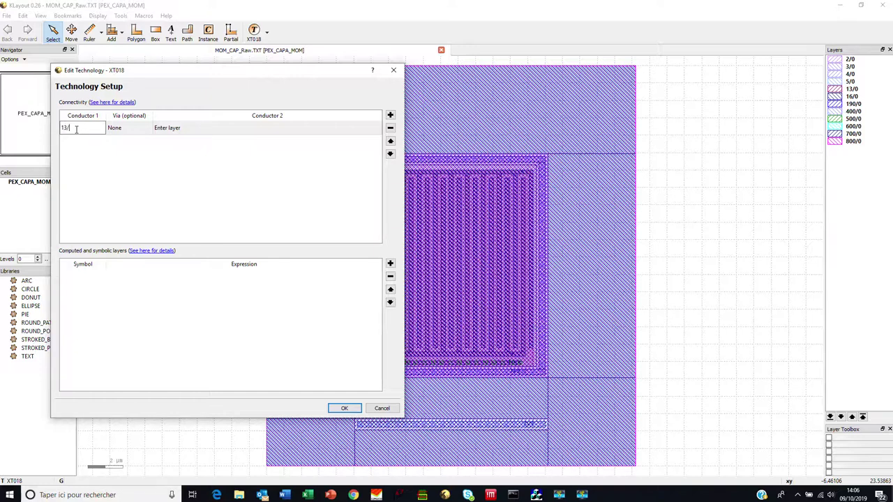
pyautogui.write('13/0')
pyautogui.press('Tab')
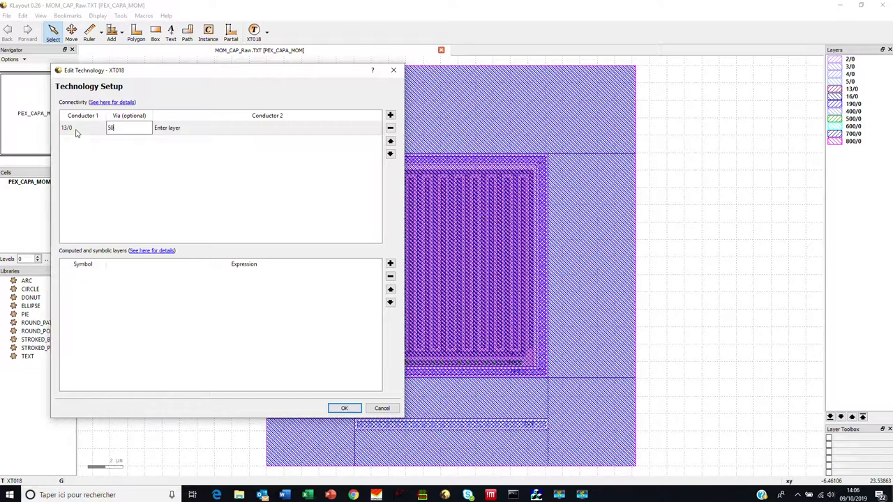
pyautogui.press('Tab')
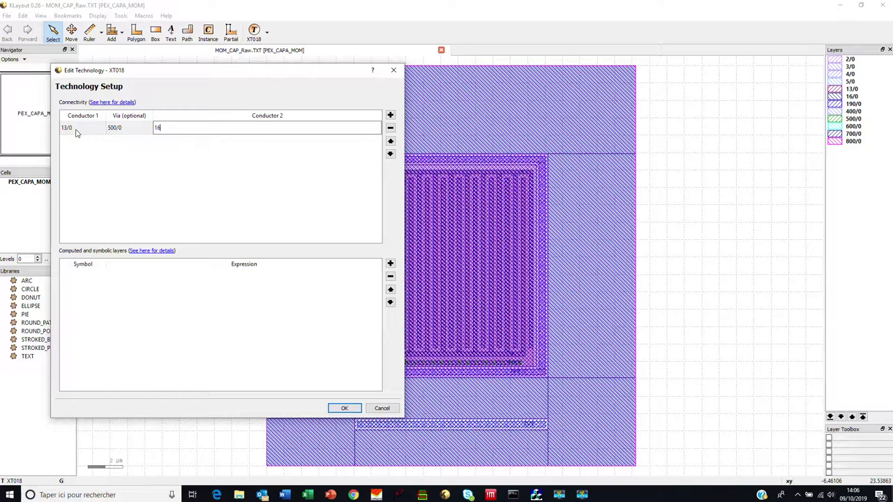
pyautogui.write('16/0')
# - Add a second connectivity entry linking conductor 2/0 through via 4/0 to conductor 3/0
pyautogui.click(390, 116)
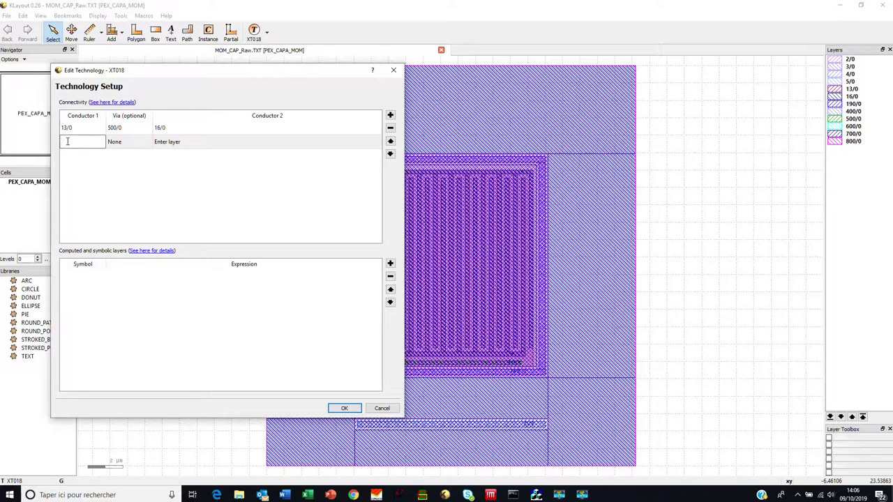
pyautogui.write('2/0')
pyautogui.doubleClick(126, 143)
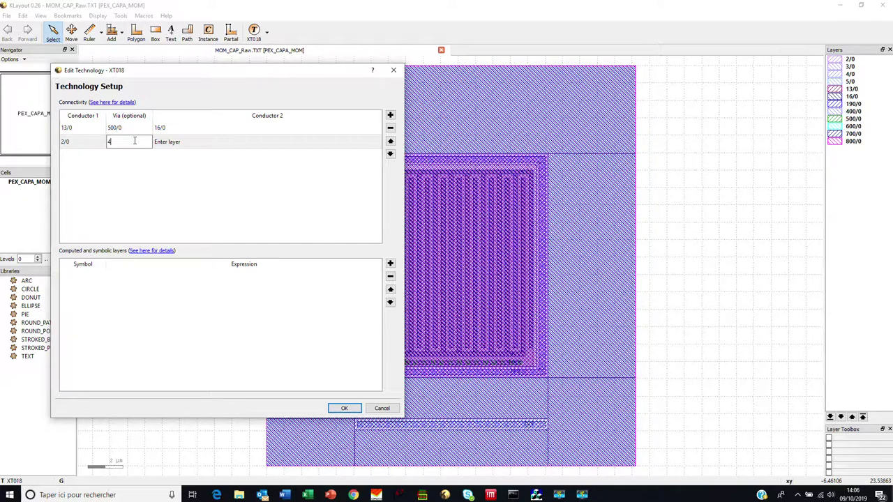
pyautogui.write('4/0')
pyautogui.press('Tab')
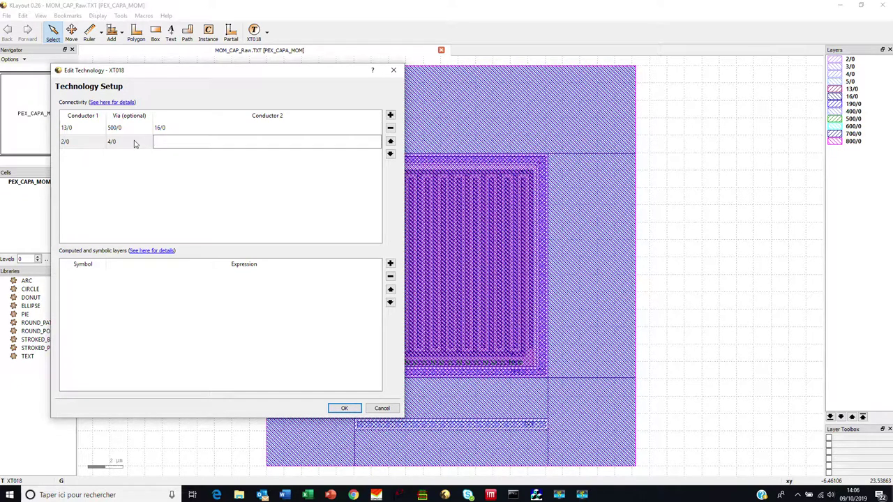
pyautogui.write('3/0')
# - Add a third connectivity entry linking conductor 600 through via 5/0 to conductor 3/0
pyautogui.click(390, 115)
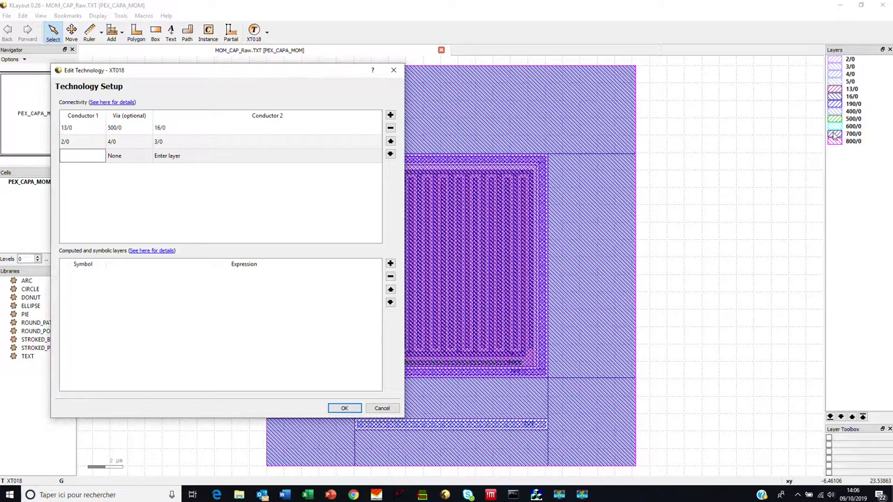
pyautogui.write('7')
pyautogui.press('Tab')
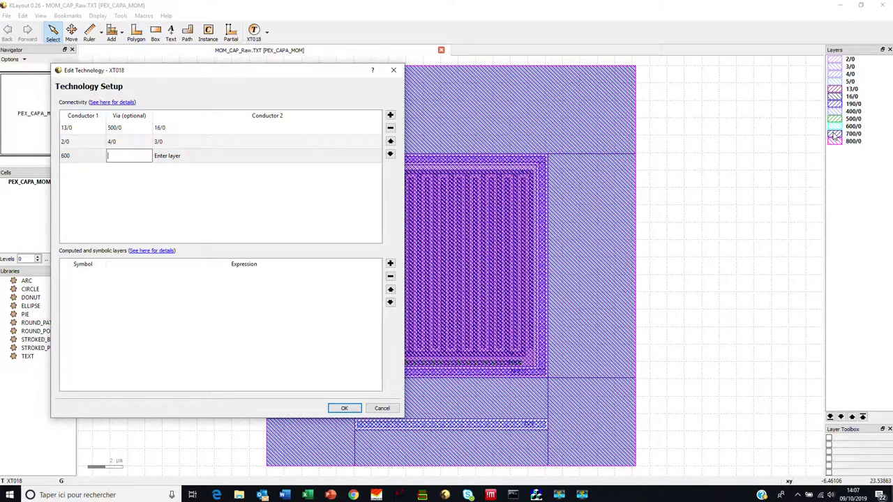
pyautogui.write('5/0')
pyautogui.press('Tab')
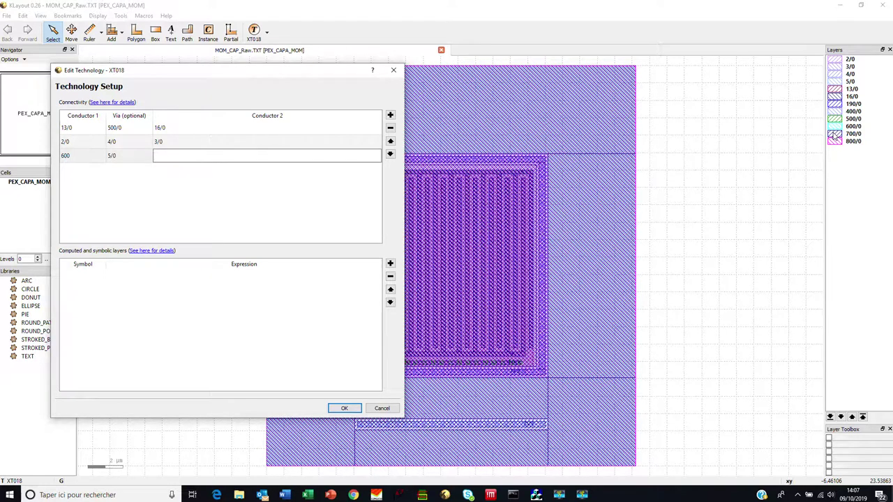
pyautogui.write('3/0')
# - Add a fourth connectivity entry linking conductor 3/0 through via 400/0 to conductor 16/0, and accept the technology setup
pyautogui.click(390, 116)
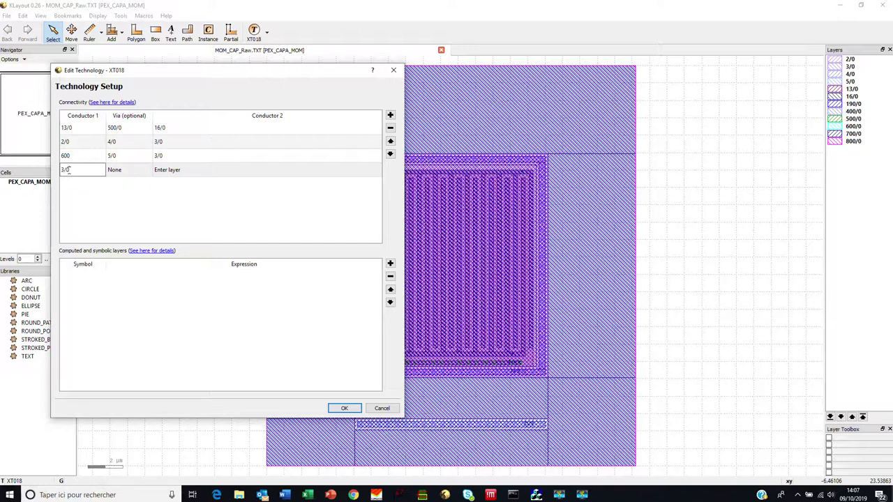
pyautogui.press('Tab')
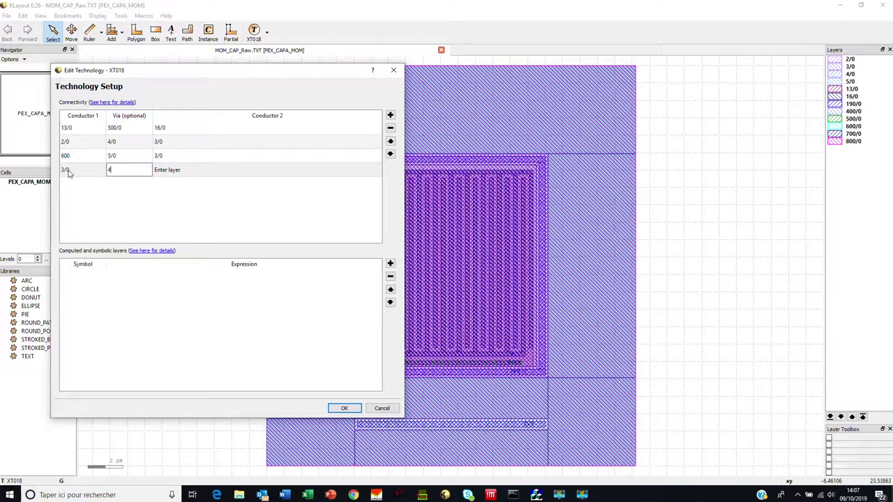
pyautogui.press('Tab')
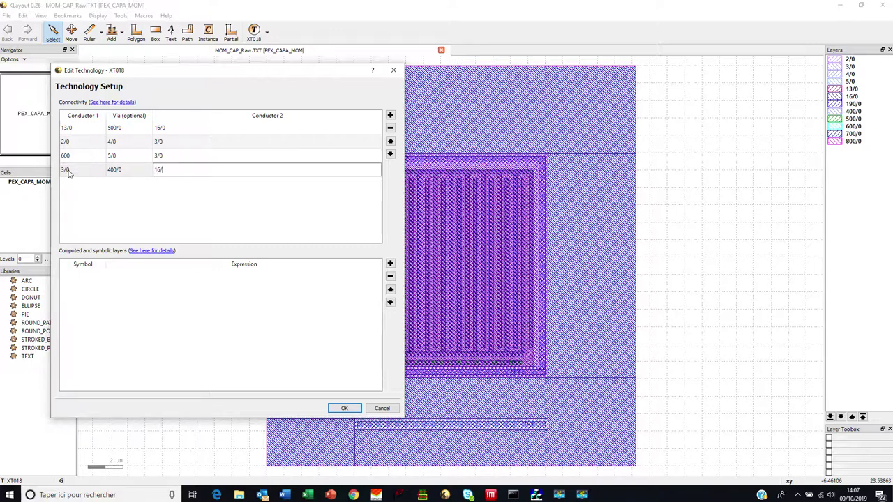
pyautogui.click(346, 408)
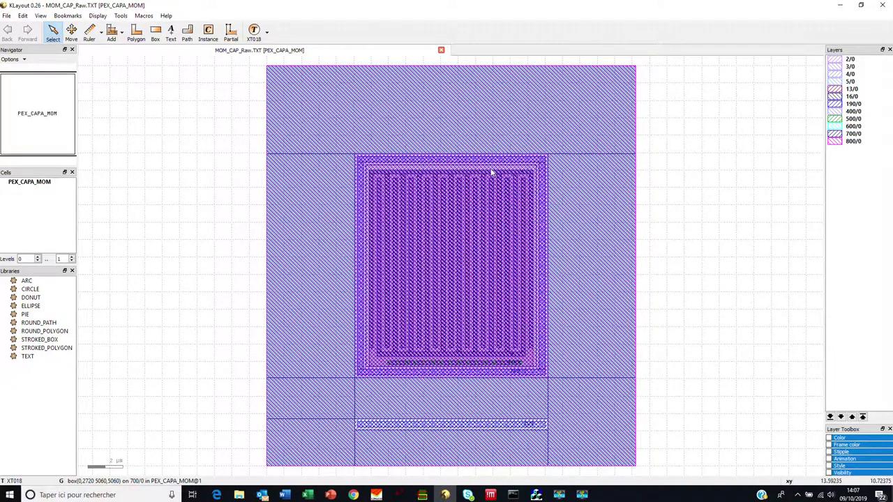
# - Trace all nets of the layout and expand the PEX_CAPA_MOM circuit in the netlist browser
pyautogui.click(121, 17)
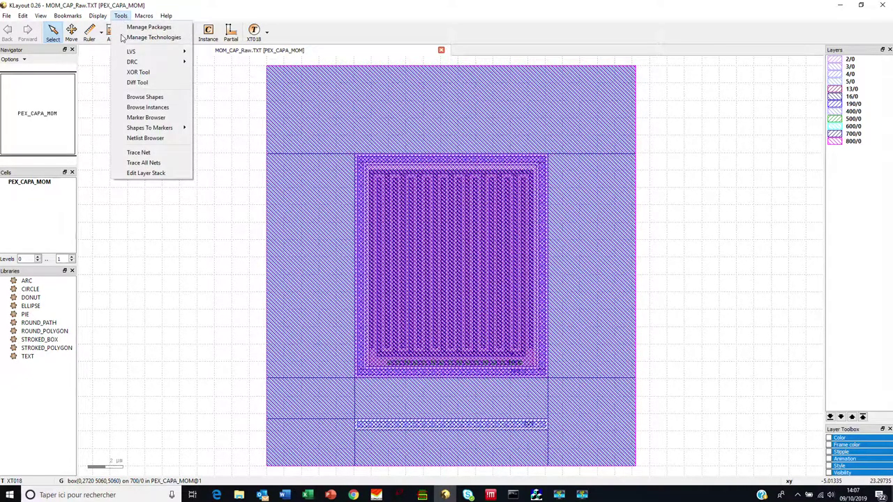
pyautogui.click(144, 163)
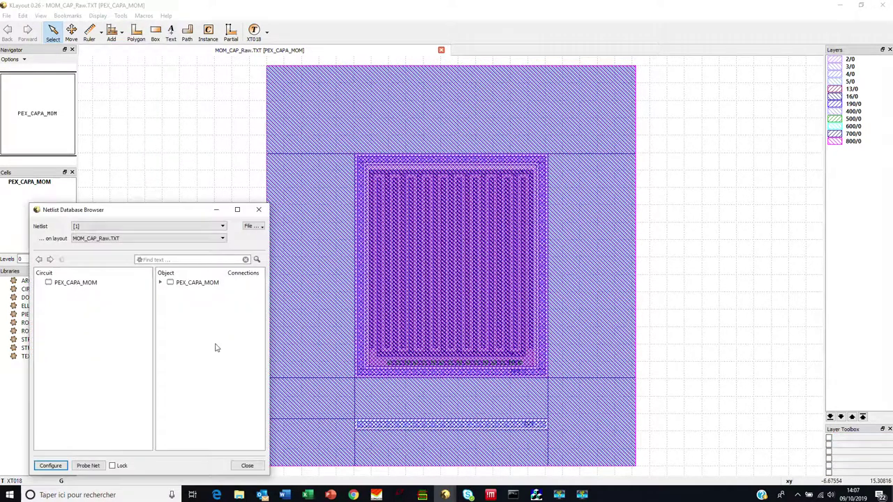
pyautogui.click(161, 283)
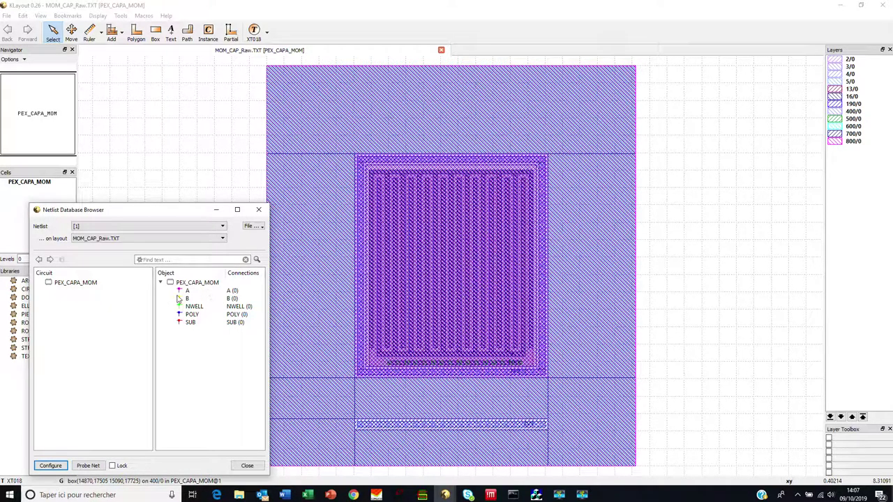
# - Highlight the nets A, B, NWELL, POLY and SUB one after another to check their extracted geometry in the layout
pyautogui.click(187, 292)
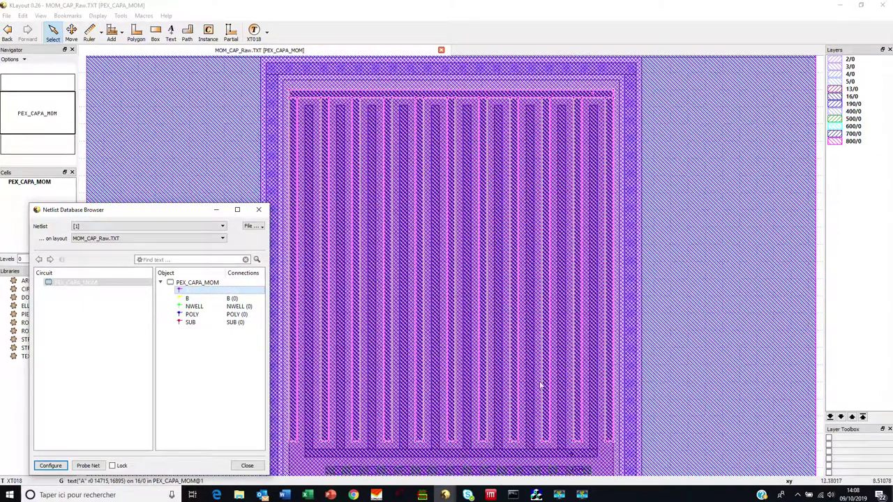
pyautogui.click(189, 299)
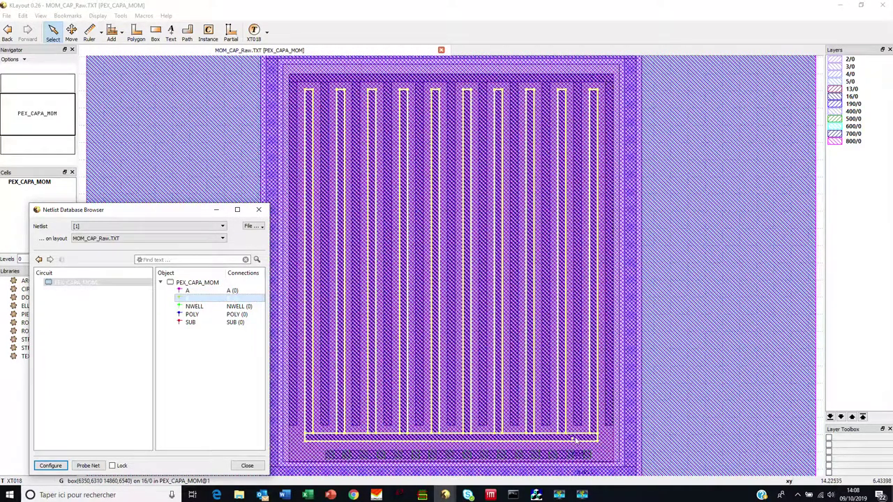
pyautogui.click(197, 307)
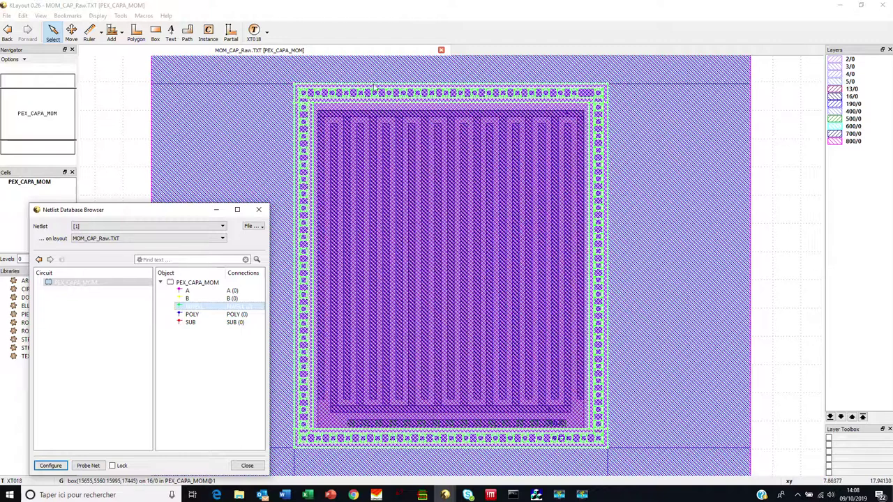
pyautogui.click(192, 315)
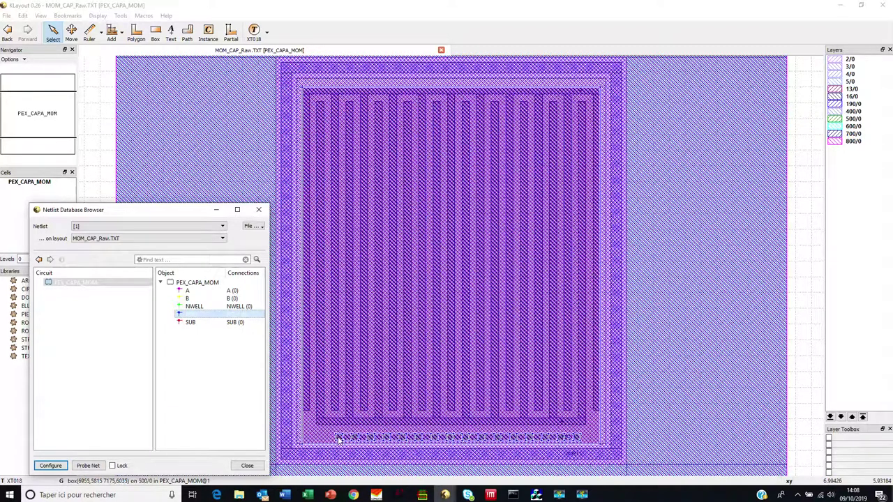
pyautogui.click(191, 323)
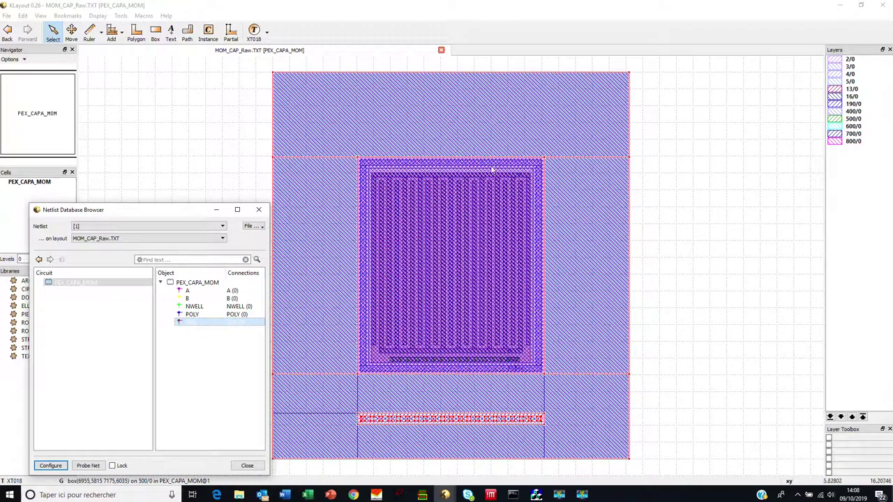
# - Save the netlist database as MOM_CAP.l2n in EZMOD3D_PROJECTS\MOM_CAP on drive D, replacing the existing file, and close the netlist browser
pyautogui.click(259, 225)
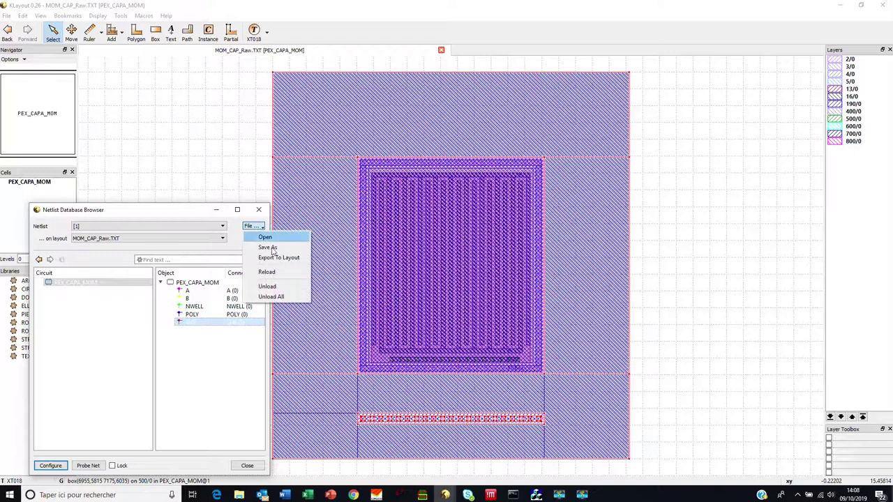
pyautogui.click(272, 248)
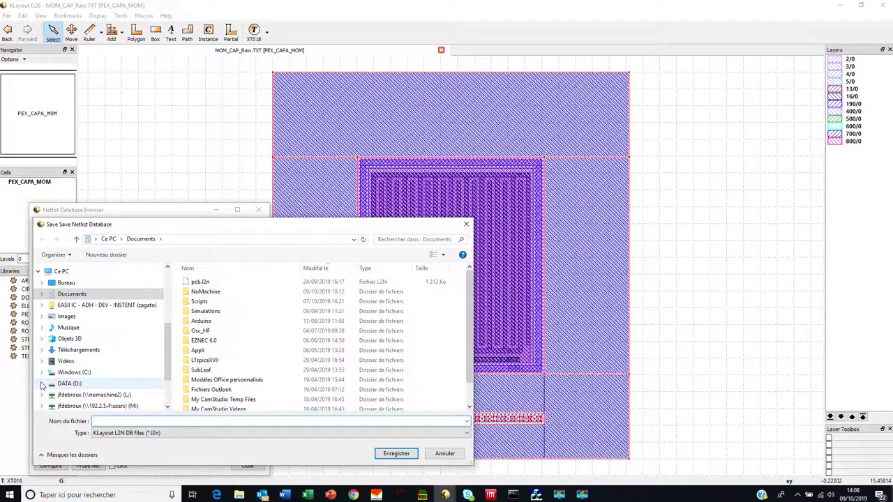
pyautogui.click(41, 384)
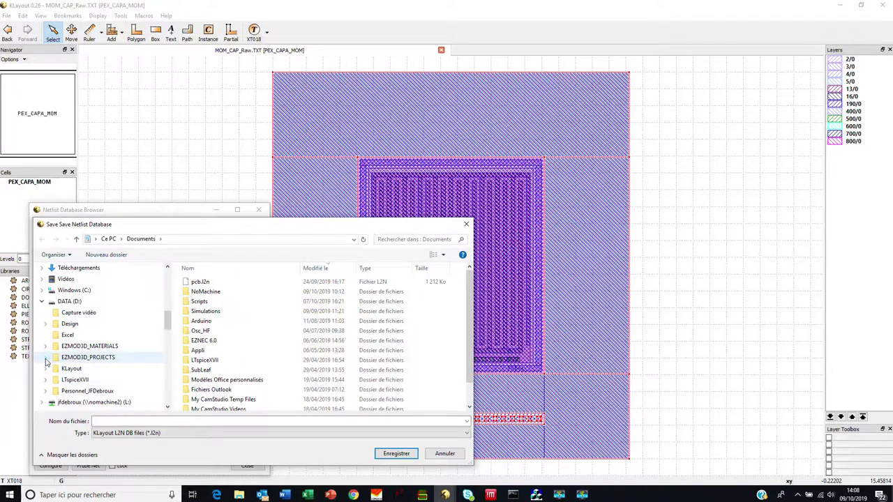
pyautogui.click(45, 357)
pyautogui.scroll(-3, 70, 300)
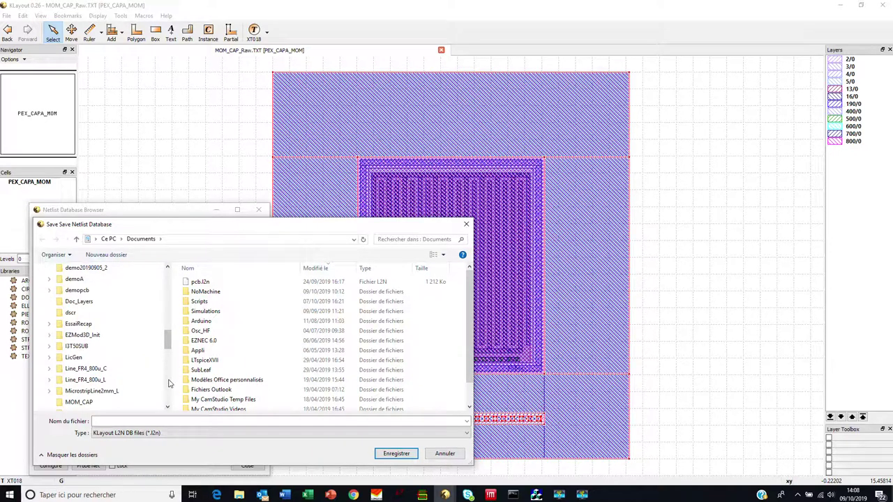
pyautogui.click(102, 402)
pyautogui.click(200, 281)
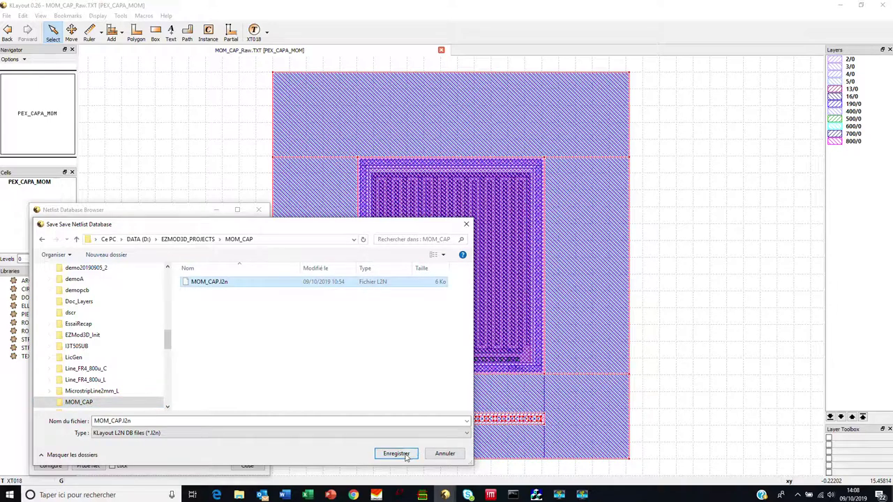
pyautogui.click(404, 456)
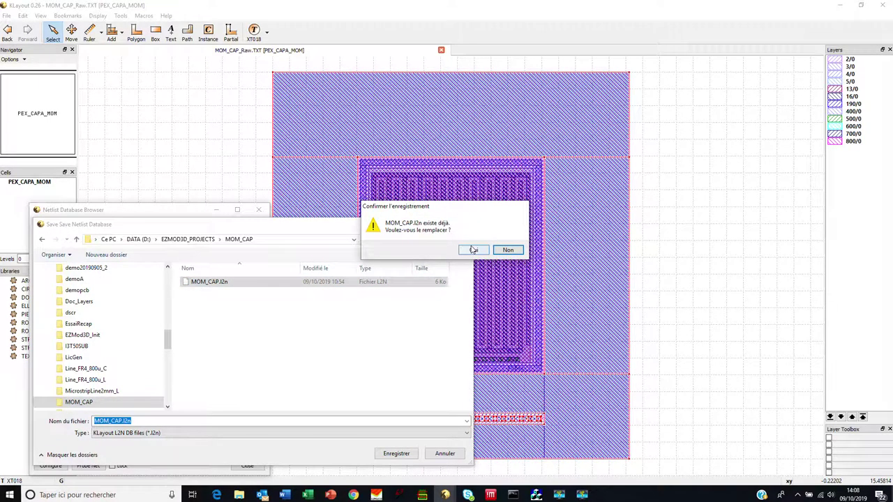
pyautogui.click(473, 250)
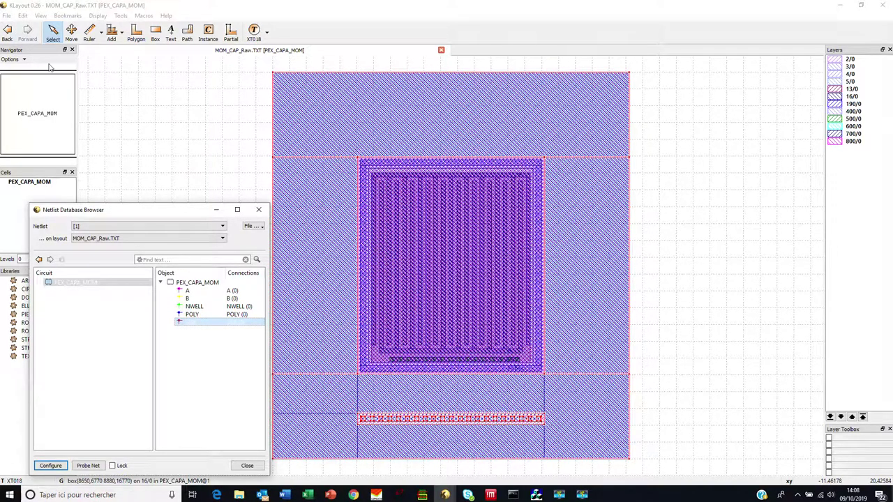
pyautogui.click(258, 210)
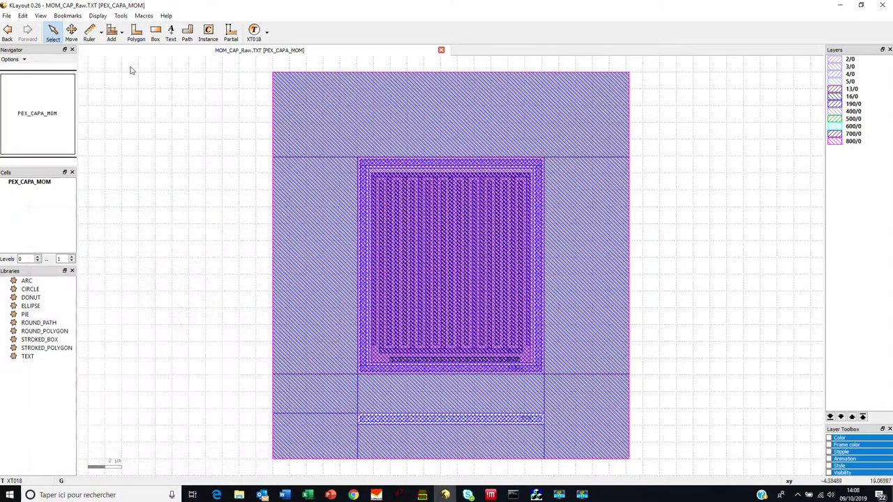
# - Check that the GDS2 writer options for XT018 limit the maximum vertices to 4, and accept them
pyautogui.click(7, 16)
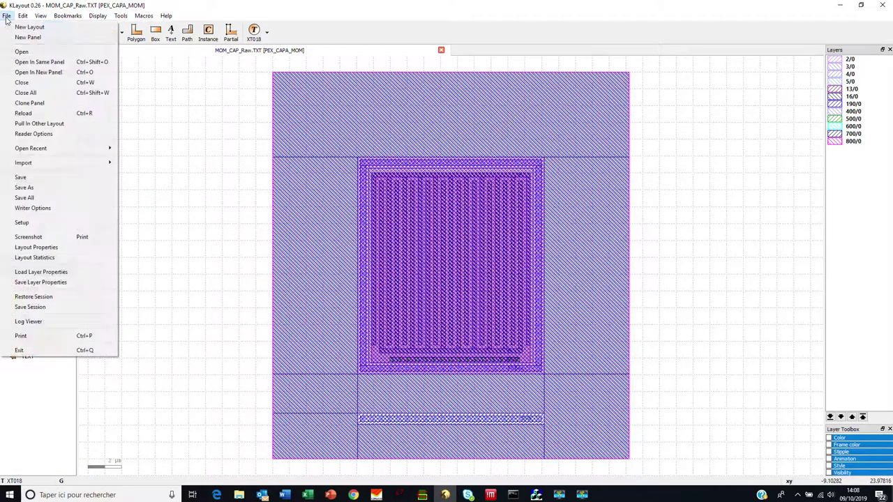
pyautogui.click(21, 210)
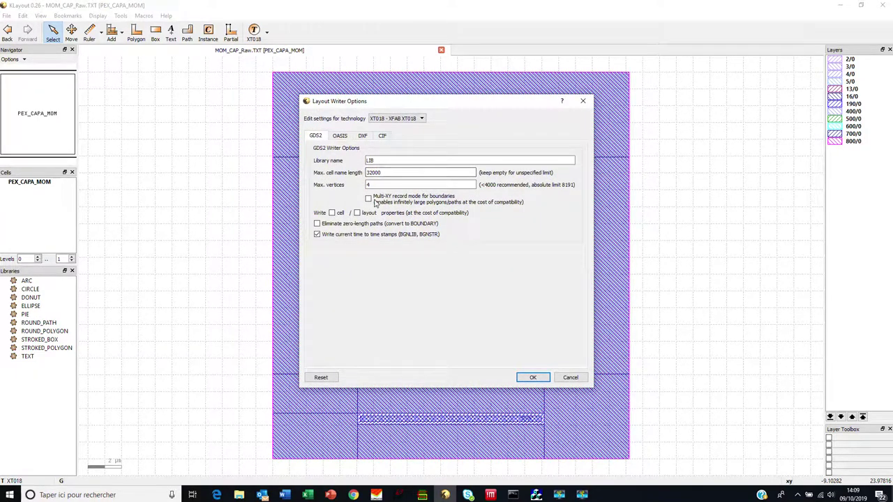
pyautogui.click(367, 184)
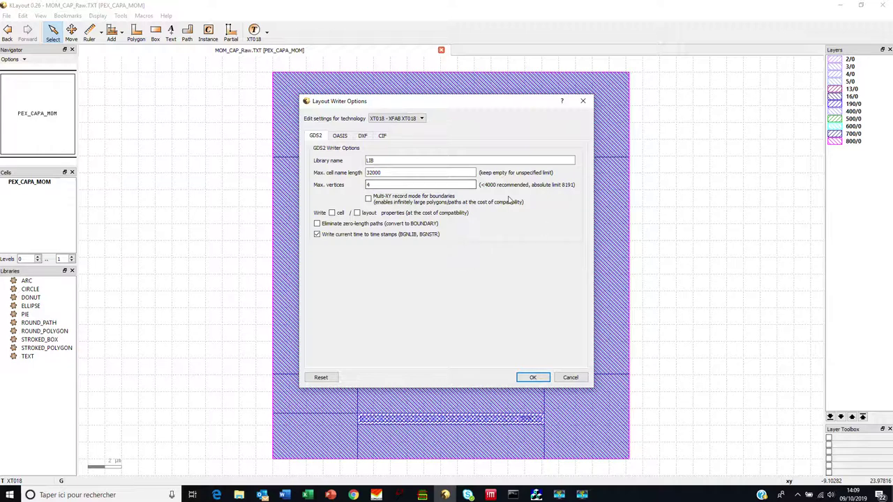
pyautogui.click(532, 377)
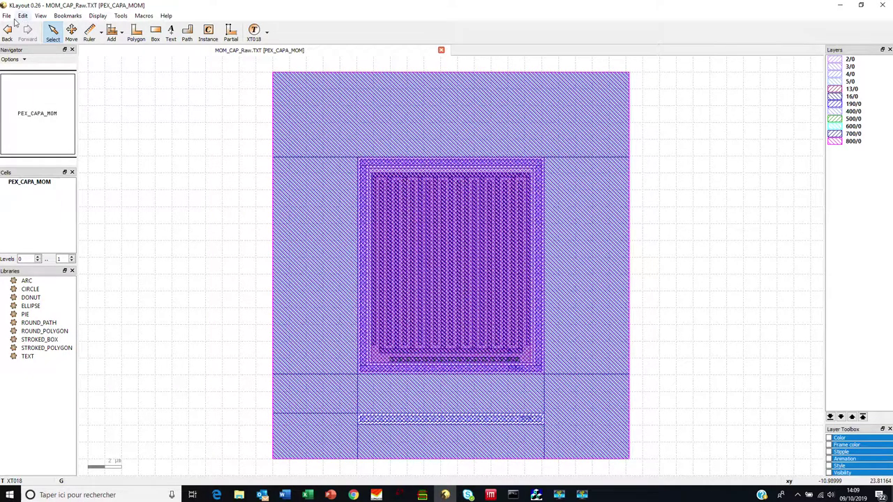
# - Save the layout as MOM_CAP_Raw.TXT in GDS2 ASCII text format with all layers, overwriting the existing file
pyautogui.click(7, 16)
pyautogui.click(24, 187)
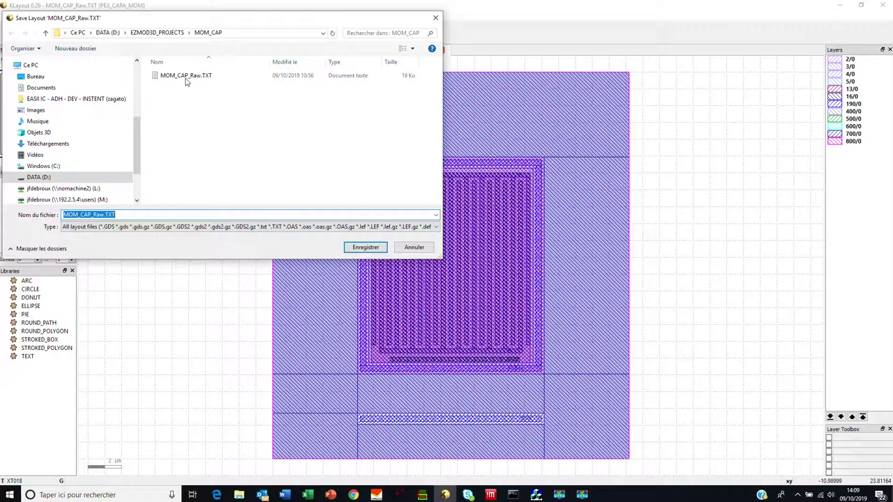
pyautogui.click(364, 249)
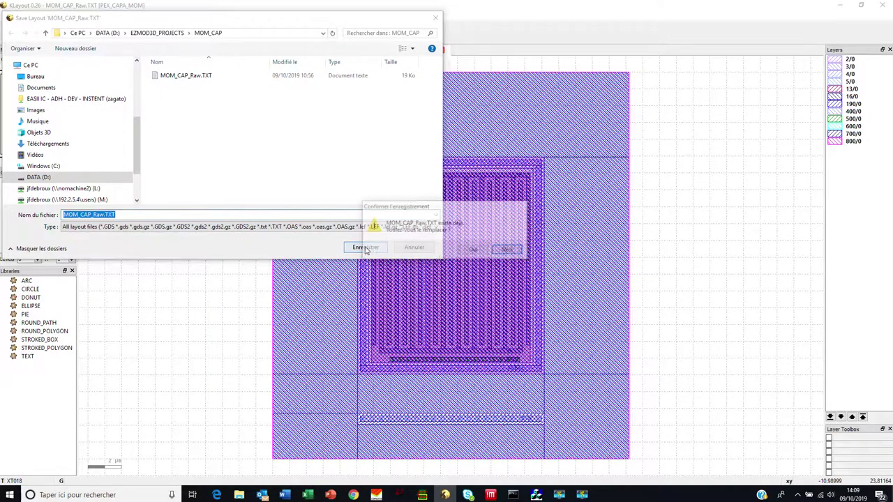
pyautogui.click(474, 250)
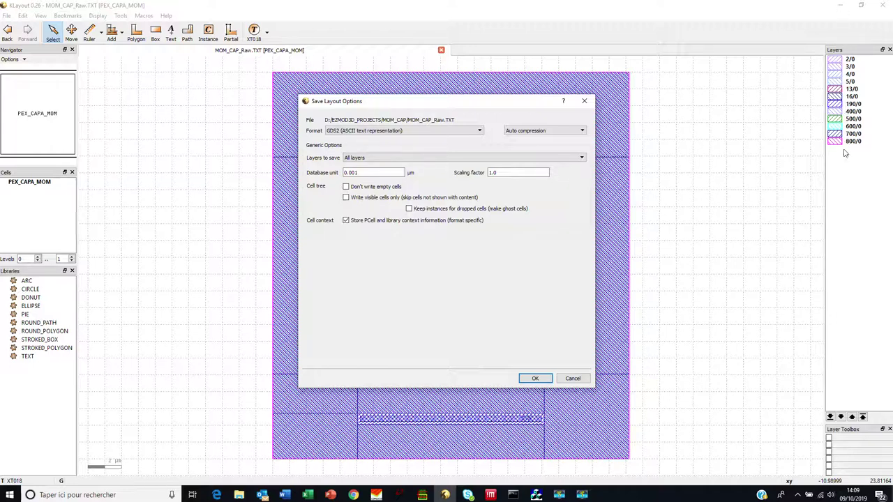
pyautogui.click(537, 379)
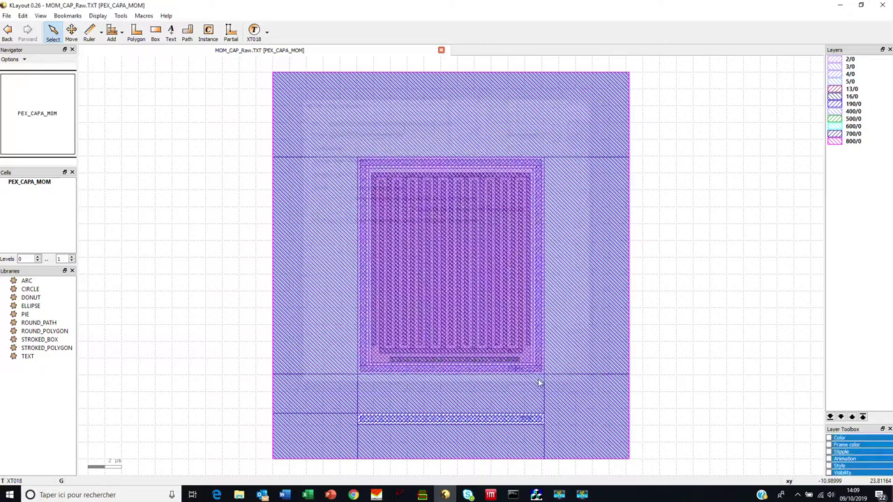